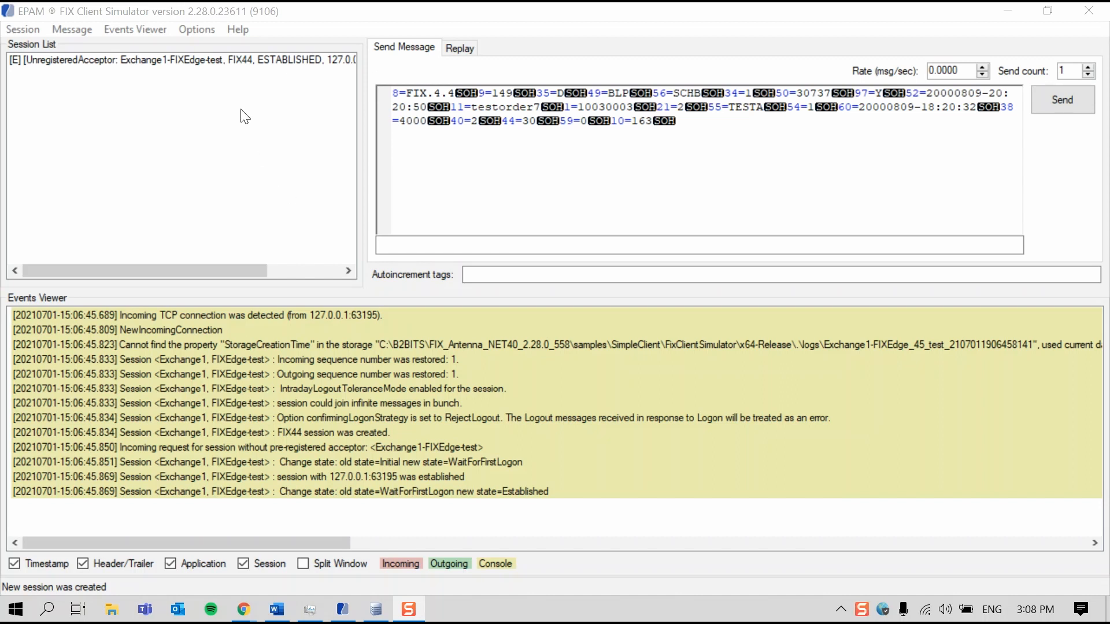
Inspect the logon message of the Exchange1-FIXEdge-test session and turn on the display of its session messages
{"action": "left_click", "coordinate": [249, 58]}
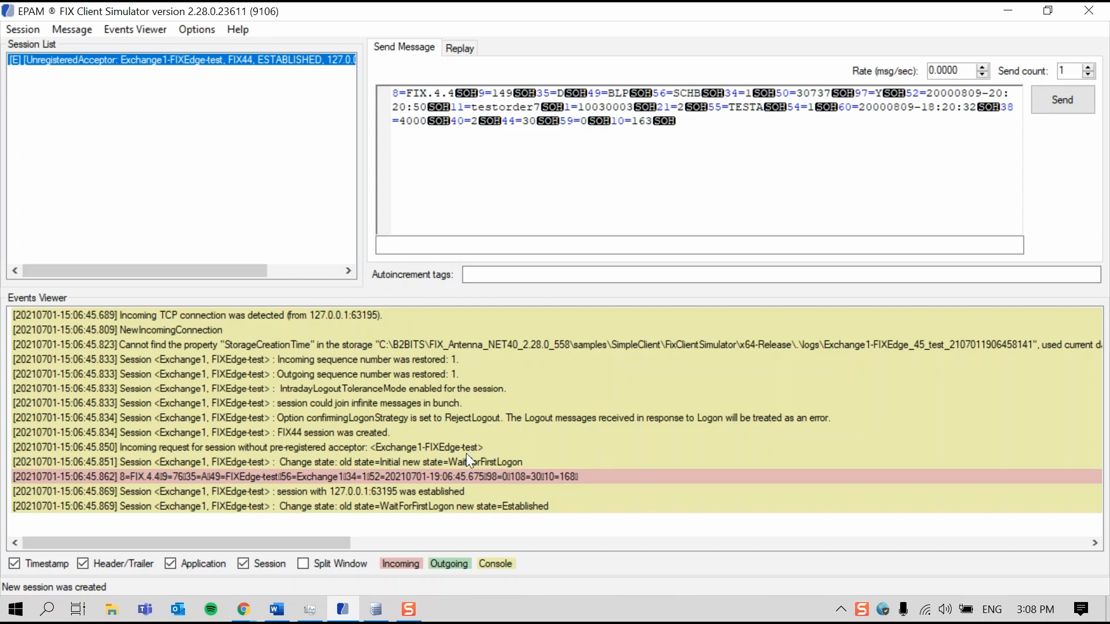
{"action": "left_click", "coordinate": [642, 478]}
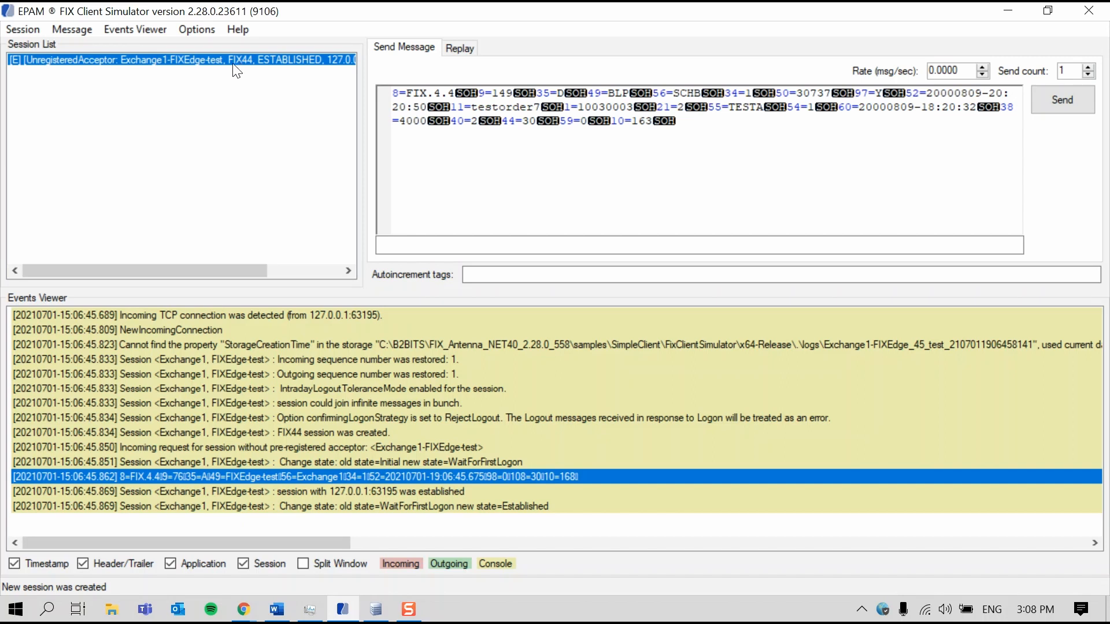
{"action": "right_click", "coordinate": [181, 60]}
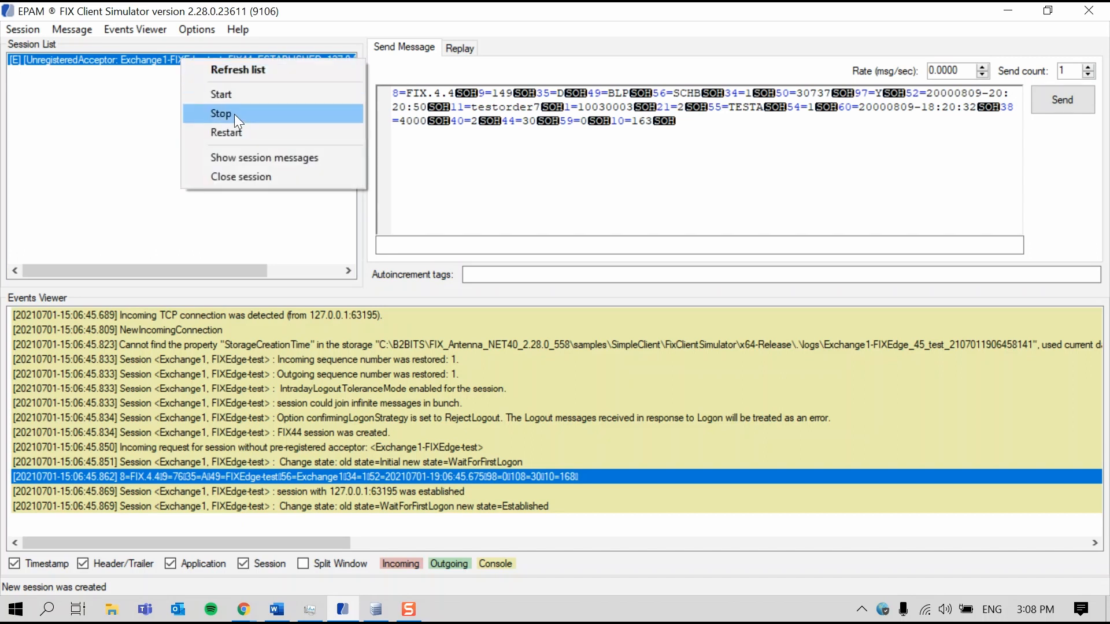
{"action": "left_click", "coordinate": [277, 161]}
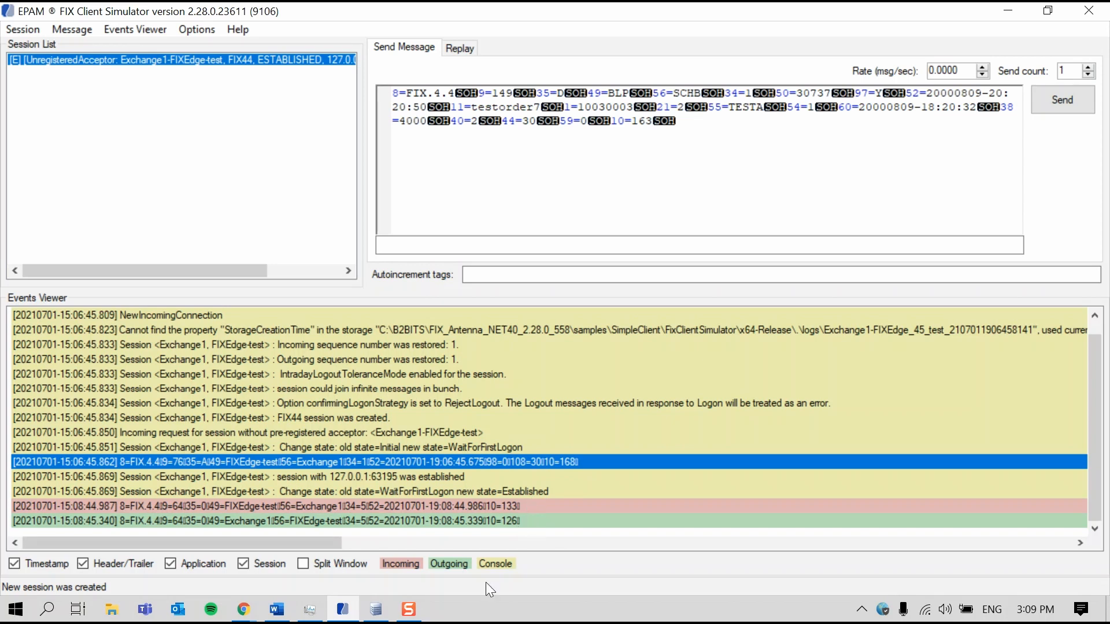
Switch to FIX Integrated Control Center to check the FIXEdge-test-Exchange1 session's parameters, and return to FIX Client Simulator
{"action": "left_click", "coordinate": [375, 611]}
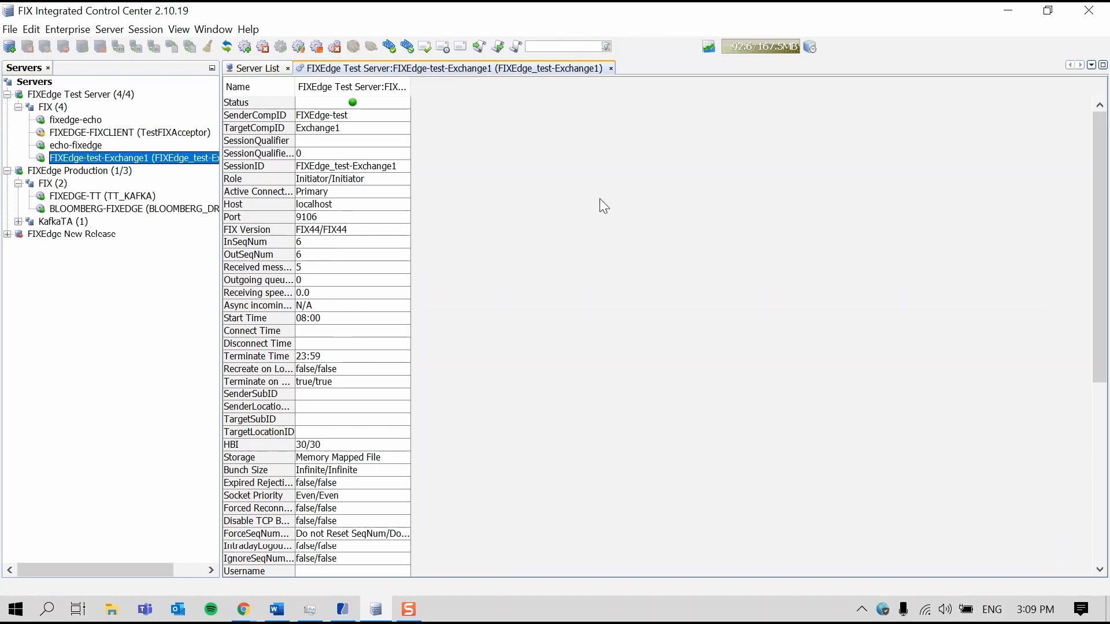
{"action": "left_click", "coordinate": [1015, 15]}
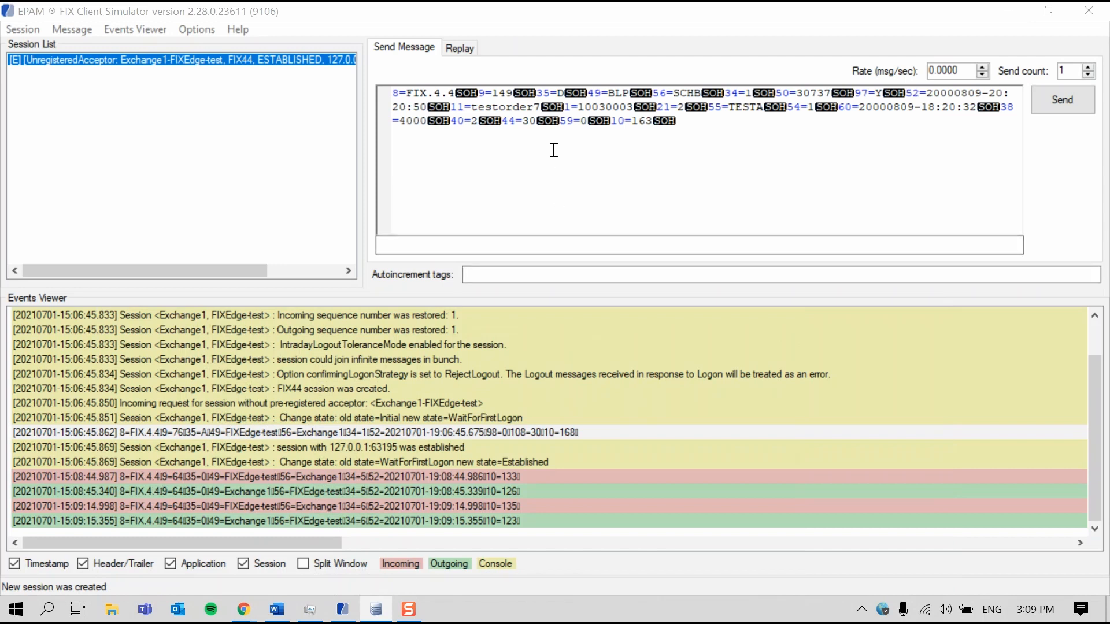
Set the ClOrdID of the order message to testorder8 and send the message to the Exchange1-FIXEdge-test session
{"action": "right_click", "coordinate": [591, 108]}
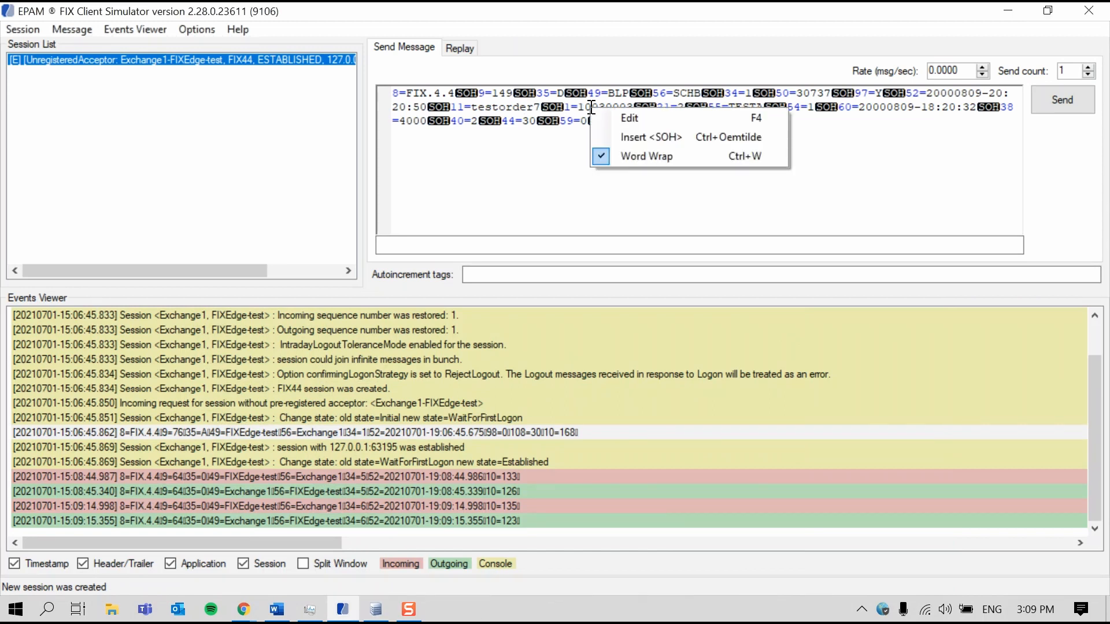
{"action": "left_click", "coordinate": [627, 117]}
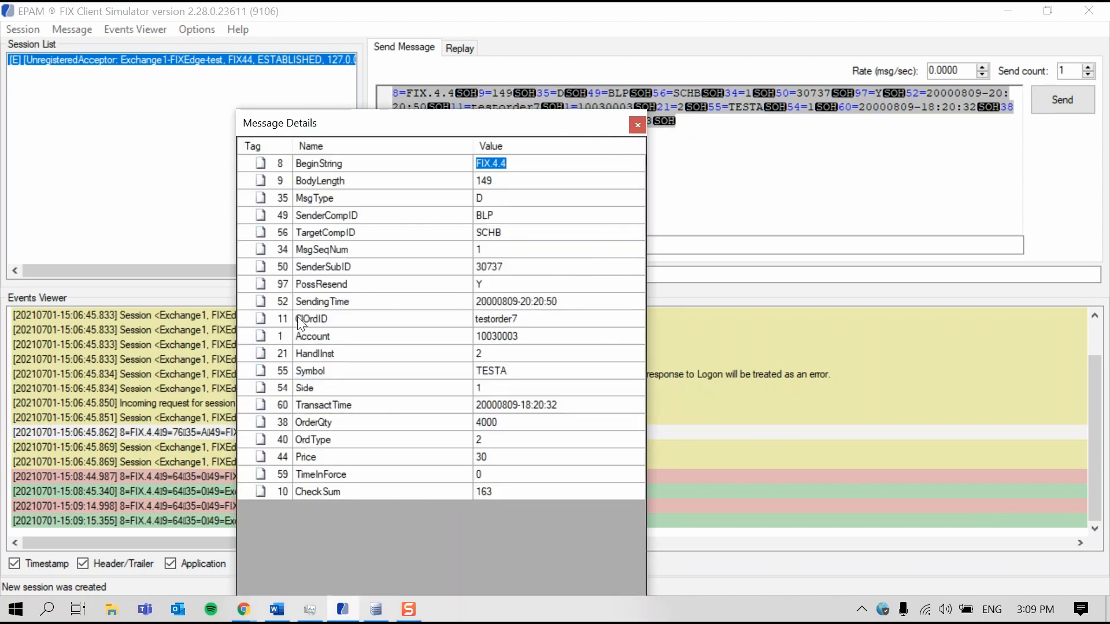
{"action": "left_click", "coordinate": [546, 319]}
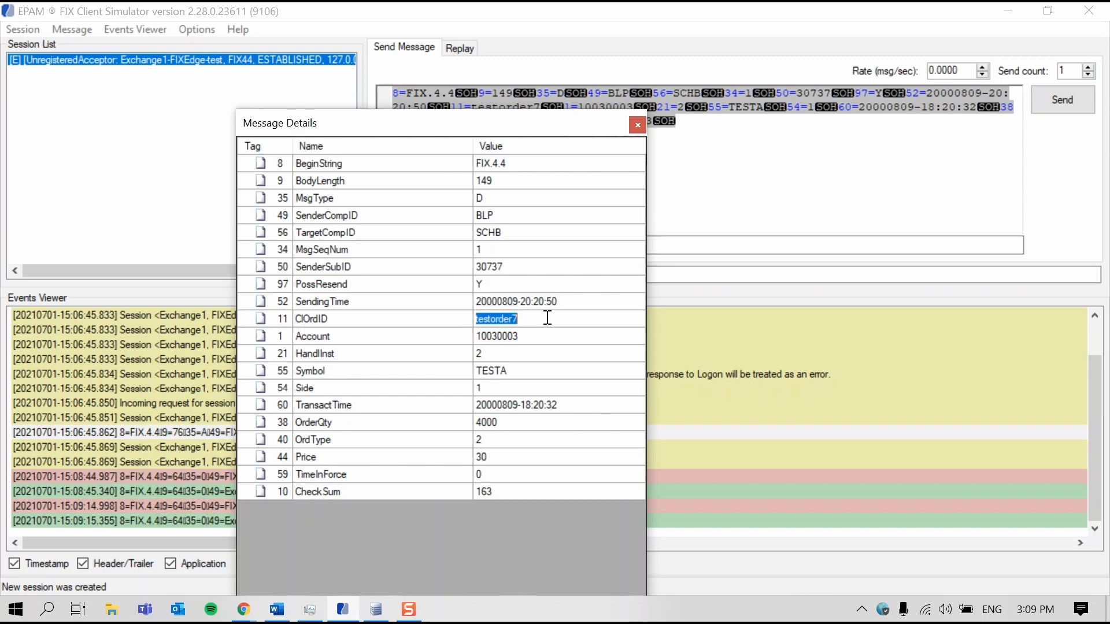
{"action": "left_click", "coordinate": [548, 317]}
{"action": "key", "text": "BackSpace"}
{"action": "type", "text": "8"}
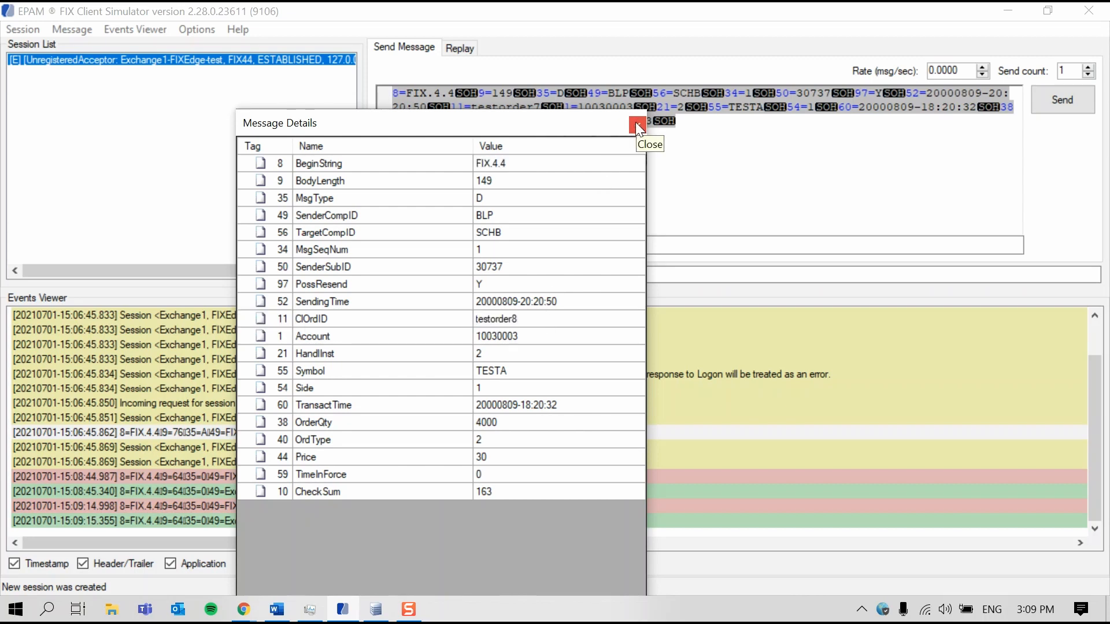
{"action": "left_click", "coordinate": [637, 124]}
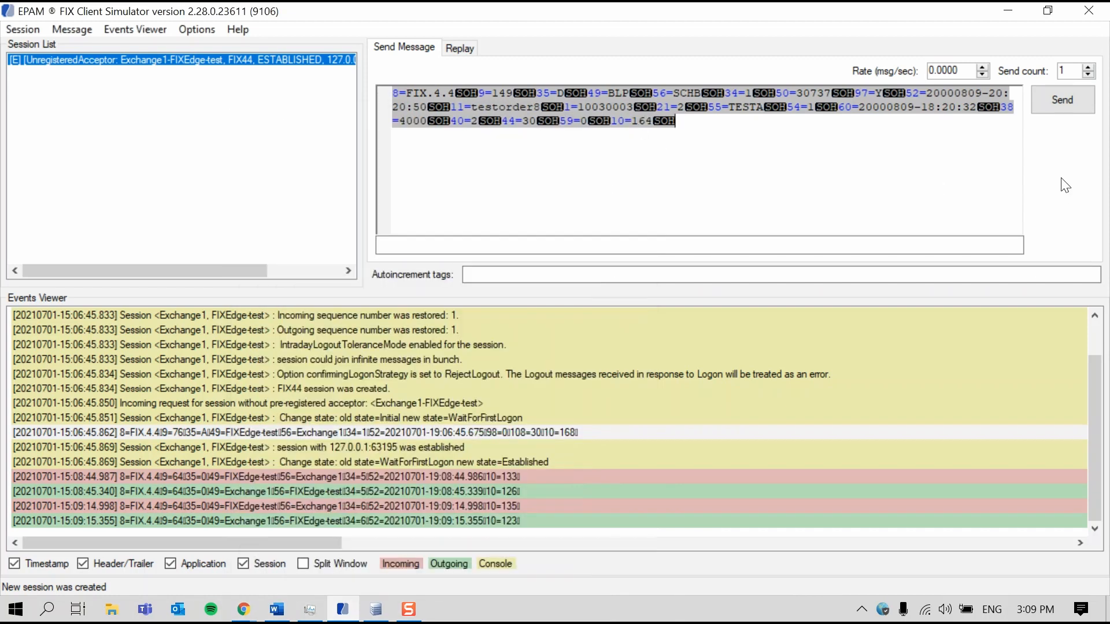
{"action": "left_click", "coordinate": [1055, 108]}
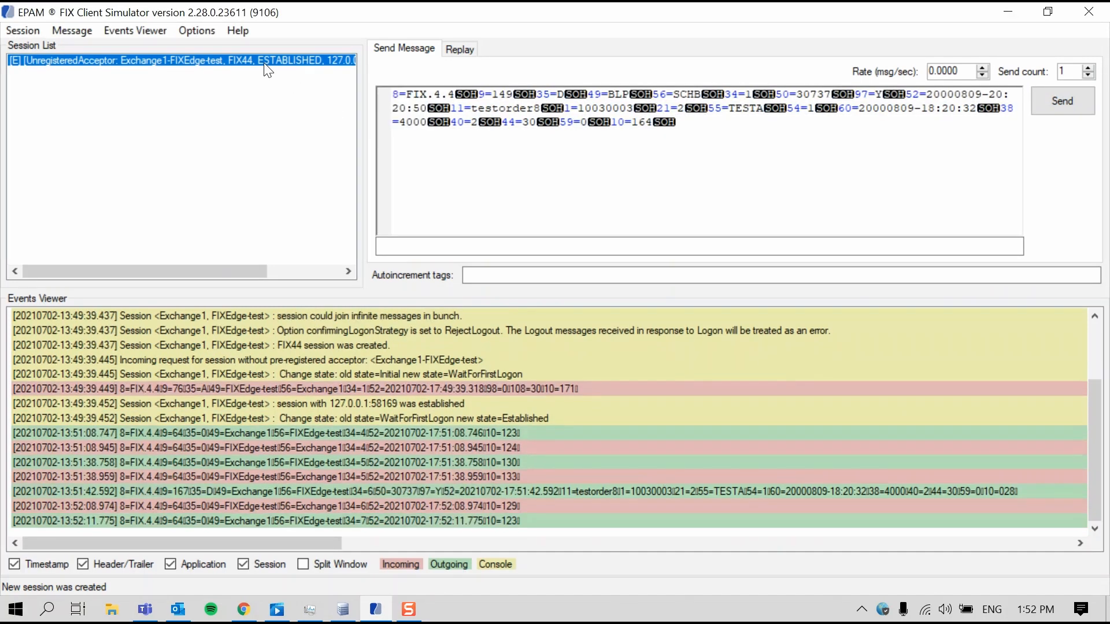
Turn off the display of session messages for the Exchange1-FIXEdge-test session
{"action": "right_click", "coordinate": [264, 63]}
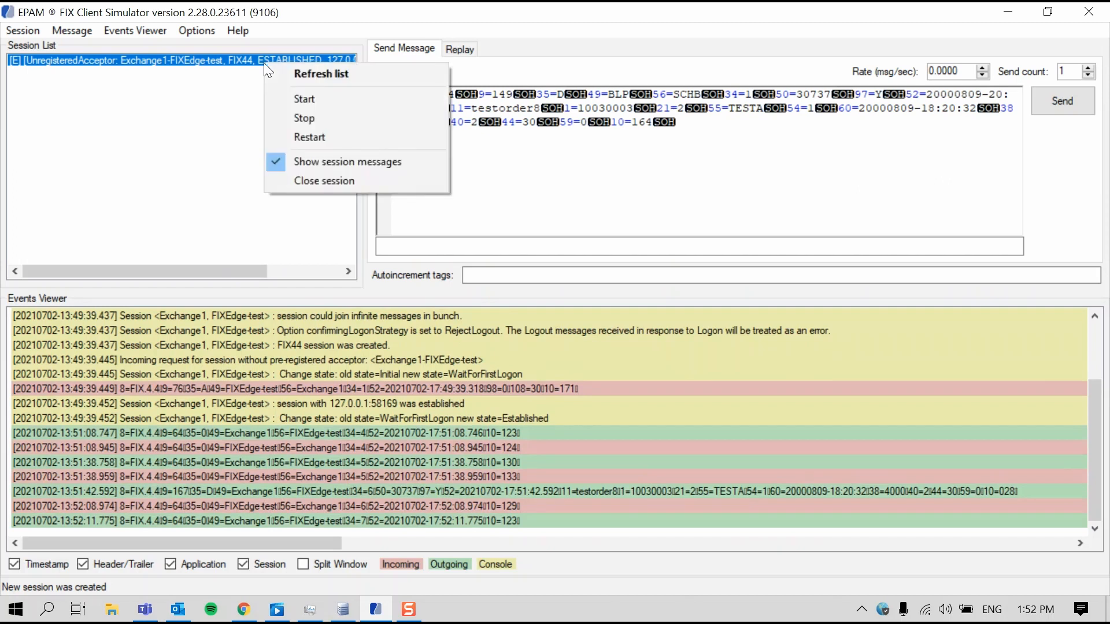
{"action": "left_click", "coordinate": [317, 161]}
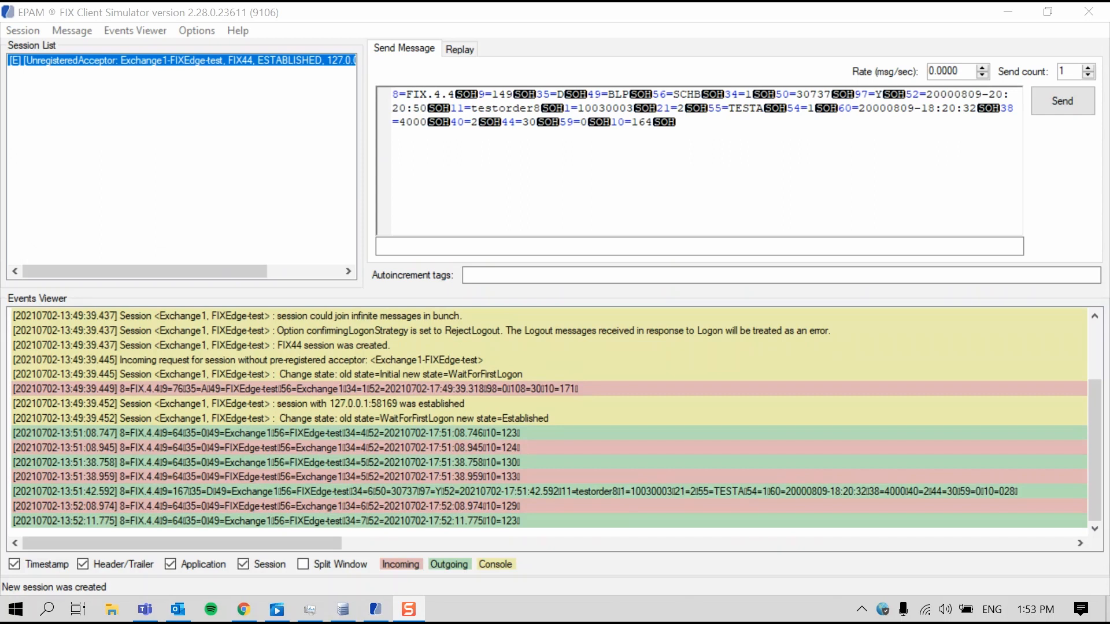
Load test-cases.fix from the Video tutorials folder as the replay log and play its messages to the session
{"action": "left_click", "coordinate": [472, 52]}
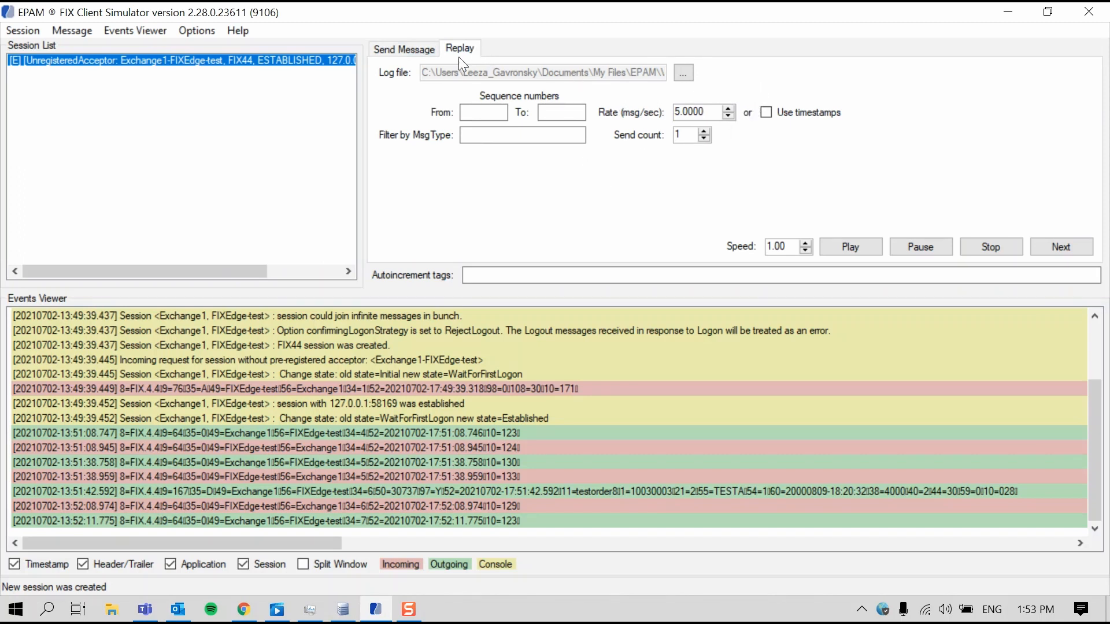
{"action": "left_click", "coordinate": [692, 75]}
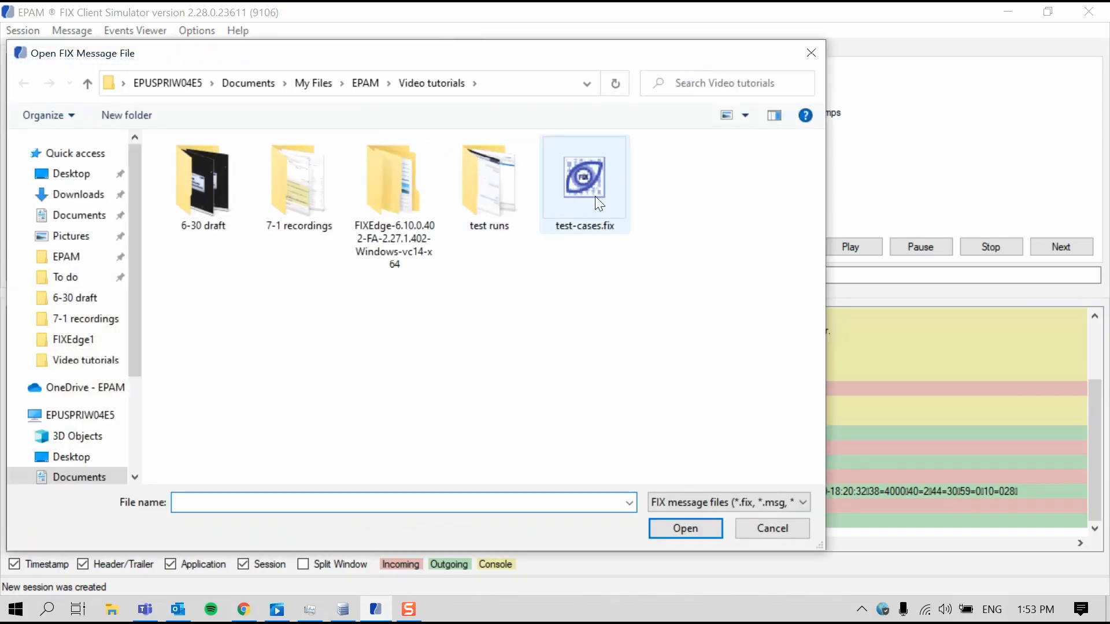
{"action": "left_click", "coordinate": [595, 196]}
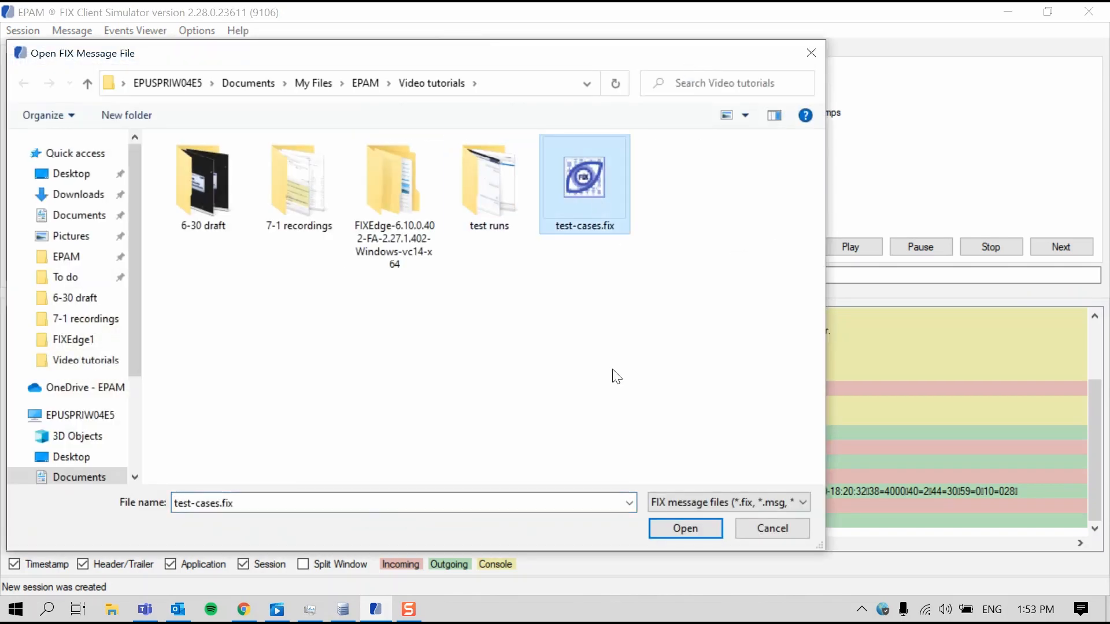
{"action": "left_click", "coordinate": [691, 533]}
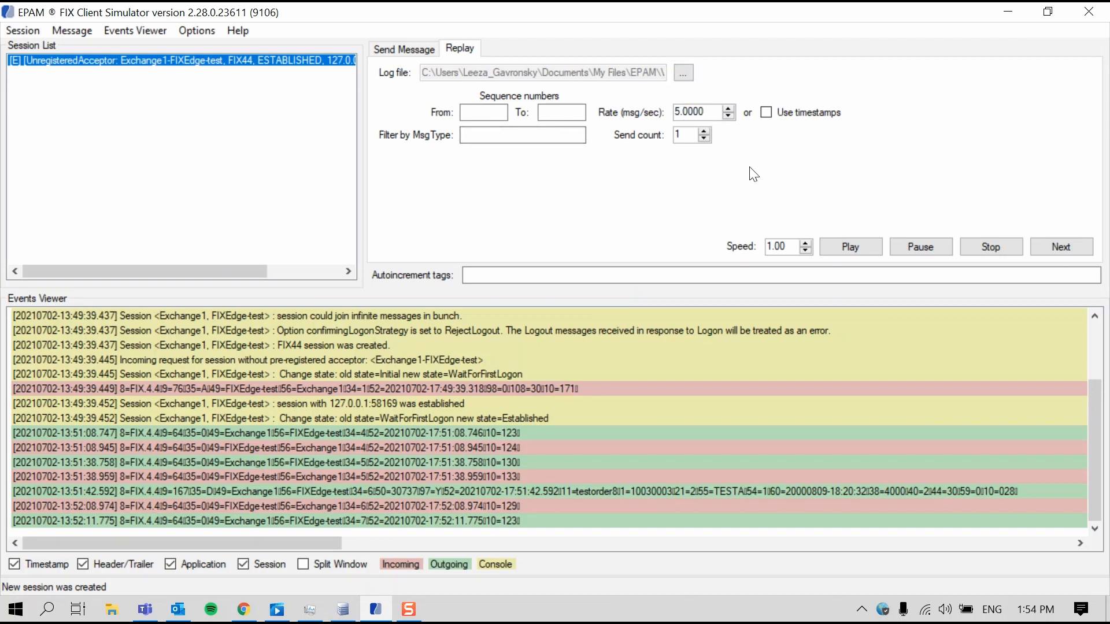
{"action": "left_click", "coordinate": [838, 259]}
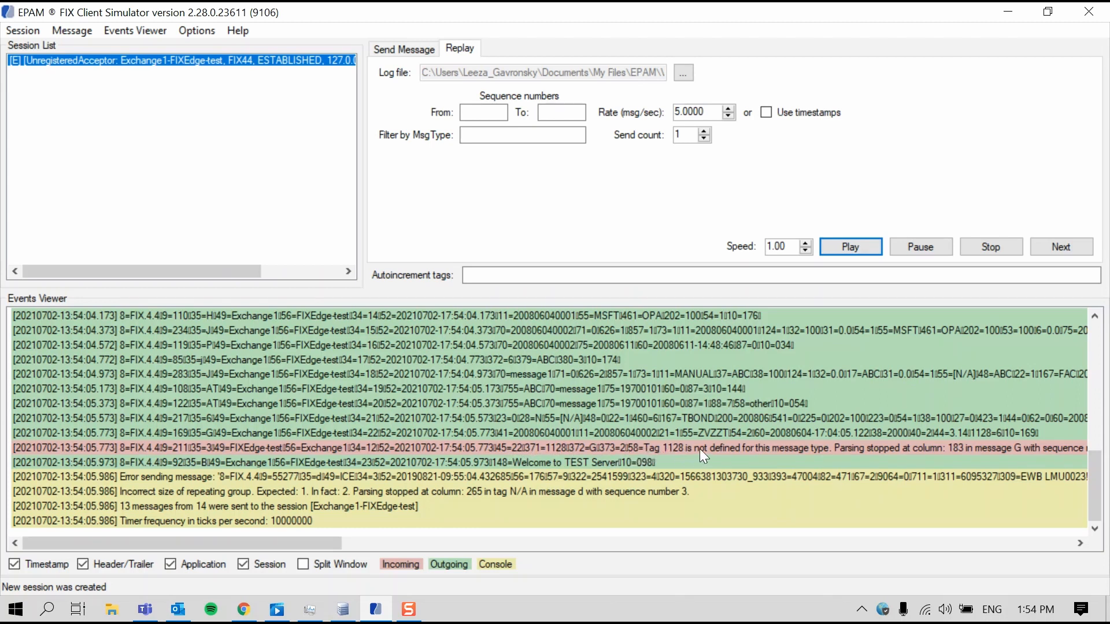
{"action": "scroll", "coordinate": [790, 437], "scroll_direction": "up", "scroll_amount": 2}
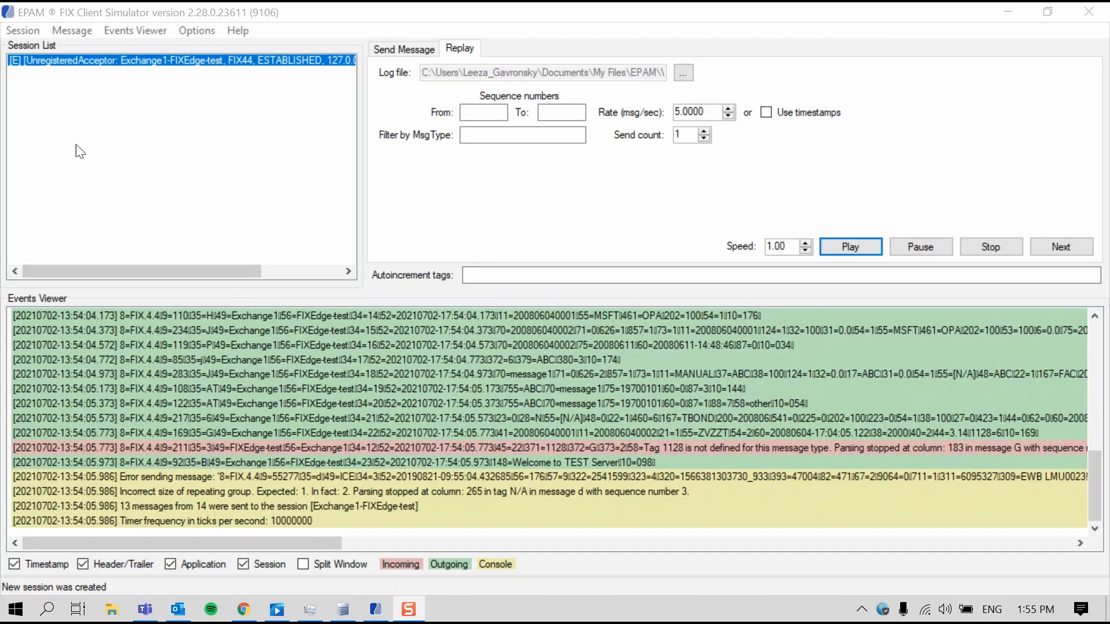
Create an initiator session from the saved "fixedge testing session" configuration and select it in the session list
{"action": "left_click", "coordinate": [46, 108]}
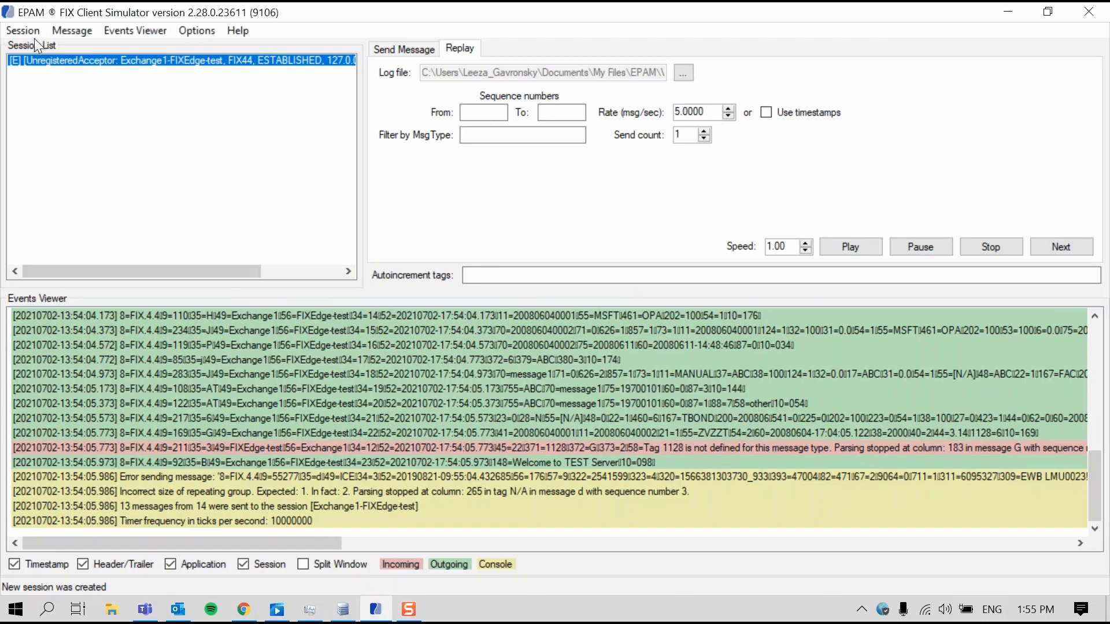
{"action": "left_click", "coordinate": [34, 34]}
{"action": "left_click", "coordinate": [41, 51]}
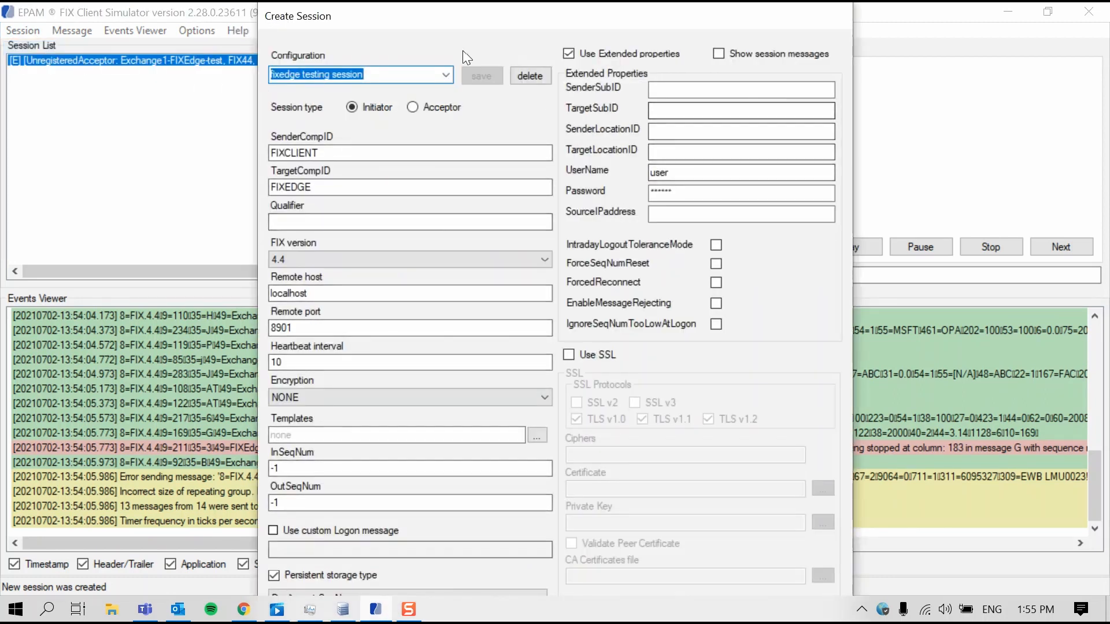
{"action": "left_click", "coordinate": [442, 77]}
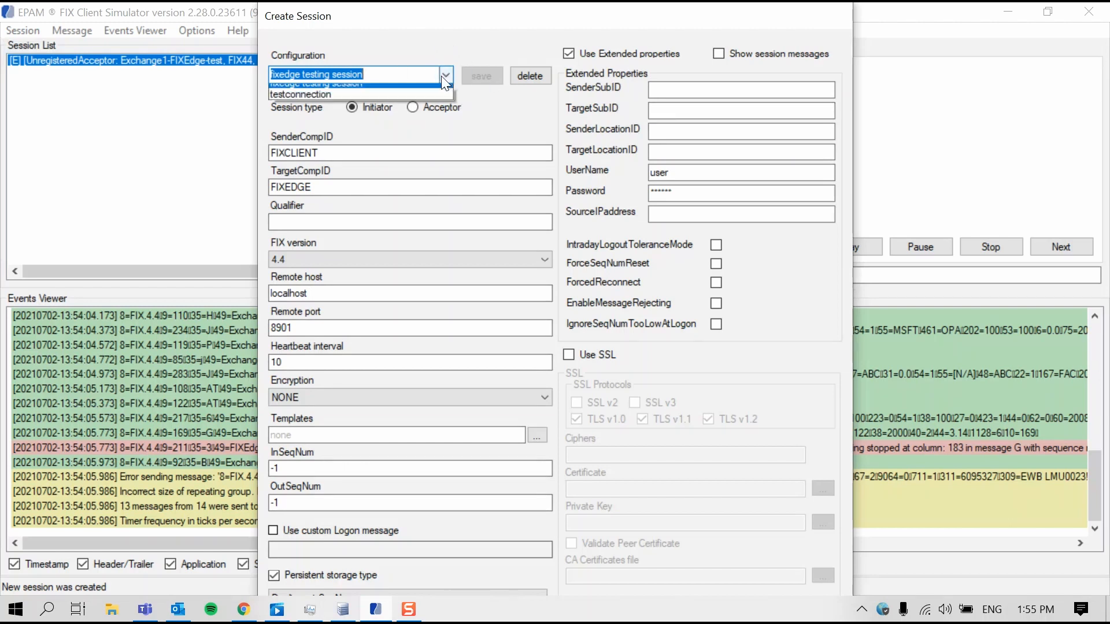
{"action": "left_click", "coordinate": [356, 88]}
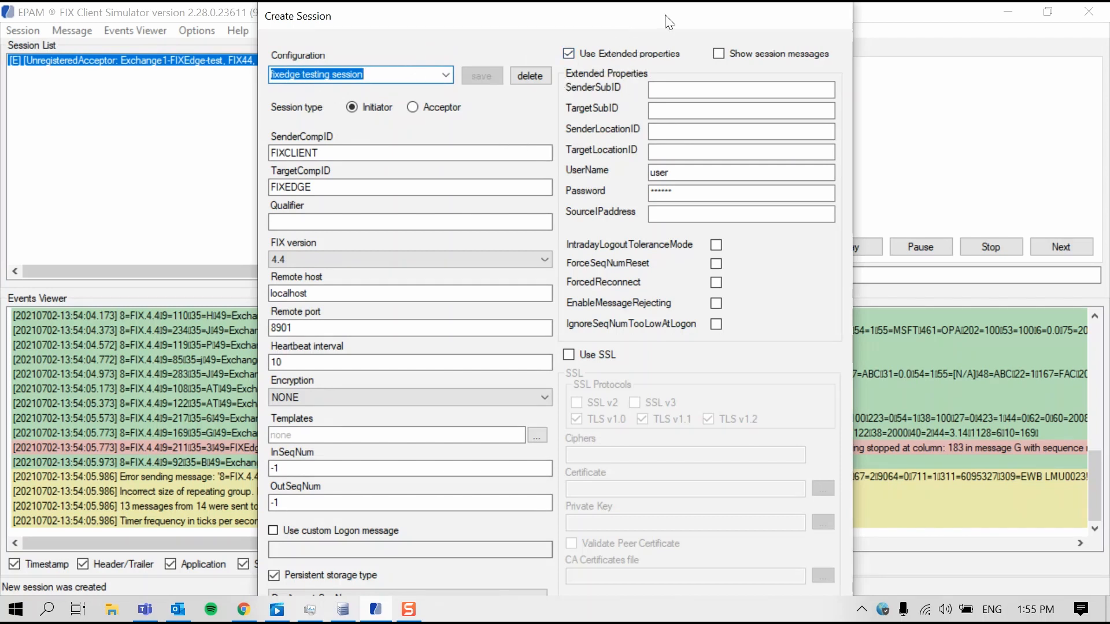
{"action": "left_click_drag", "start_coordinate": [664, 18], "coordinate": [650, 0]}
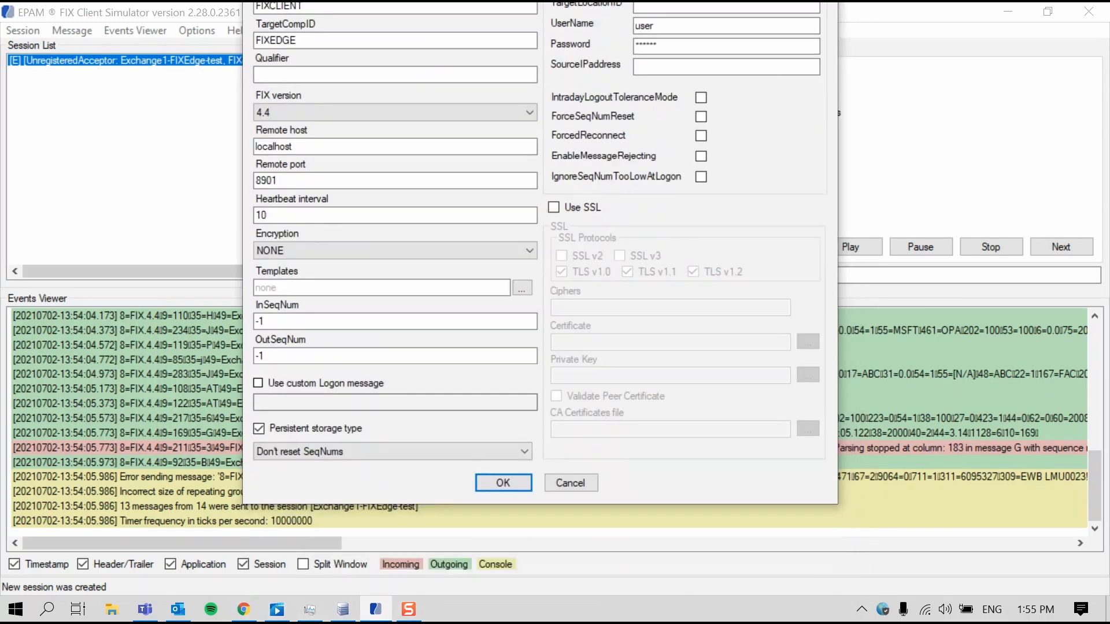
{"action": "left_click", "coordinate": [519, 486]}
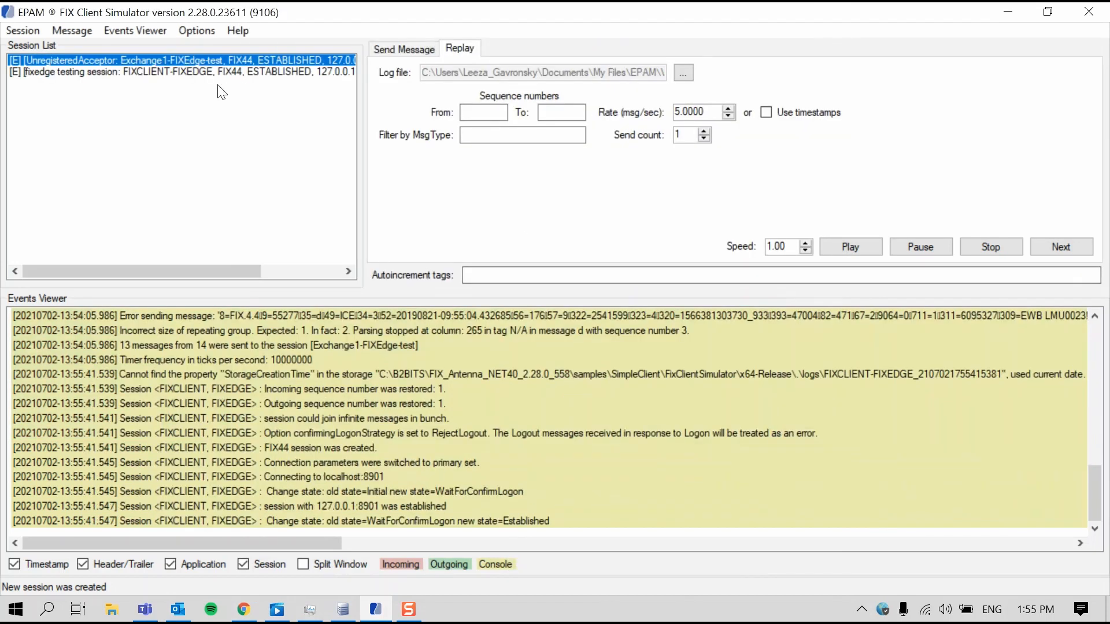
{"action": "left_click", "coordinate": [190, 73]}
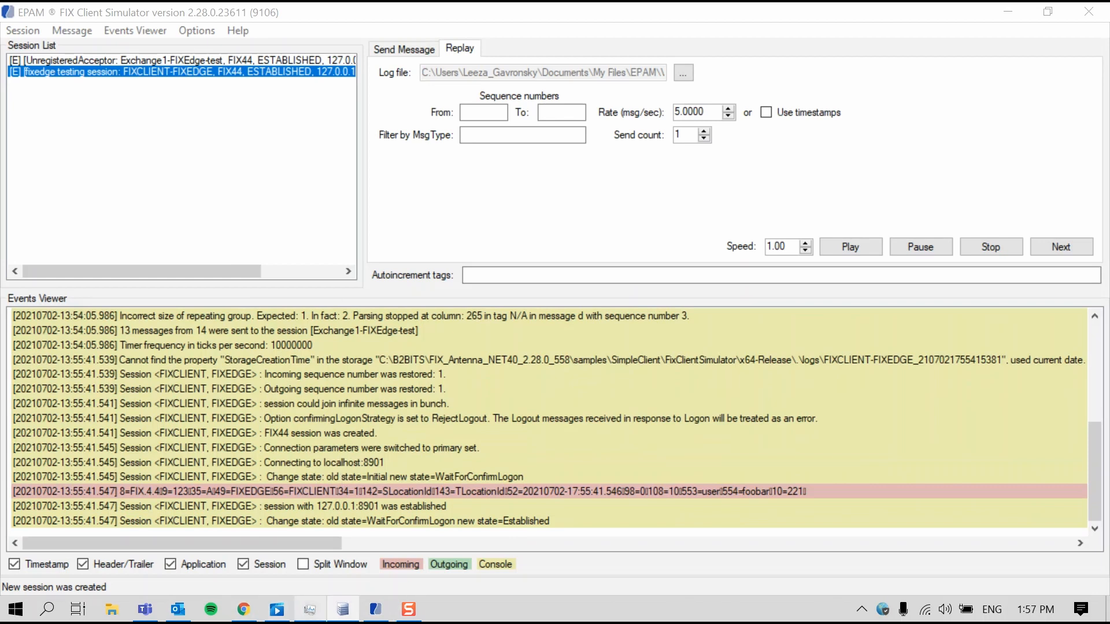
Check the status of the FIXEDGE-FIXCLIENT session in FIX Integrated Control Center with a magnified view, and return to FIX Client Simulator
{"action": "mouse_move", "coordinate": [327, 616]}
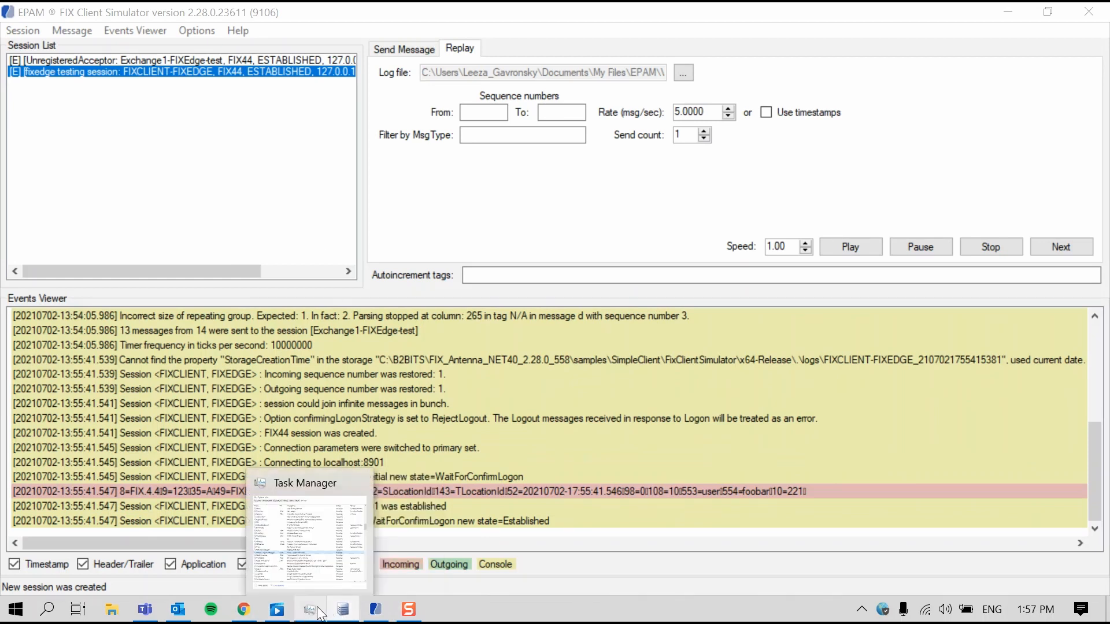
{"action": "left_click", "coordinate": [343, 610]}
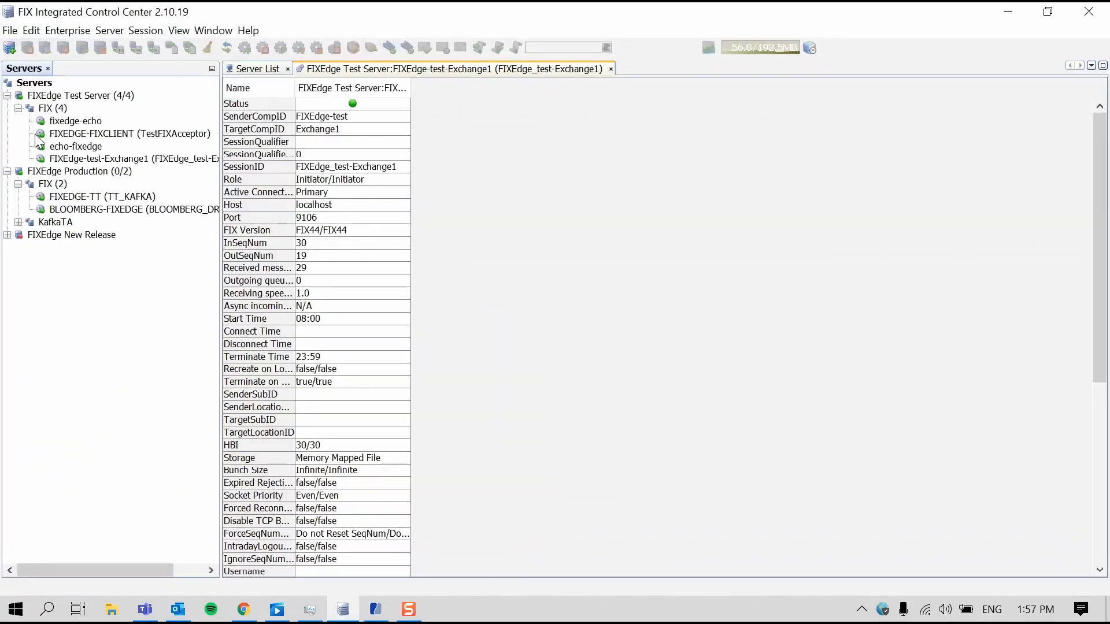
{"action": "key", "text": "super+plus"}
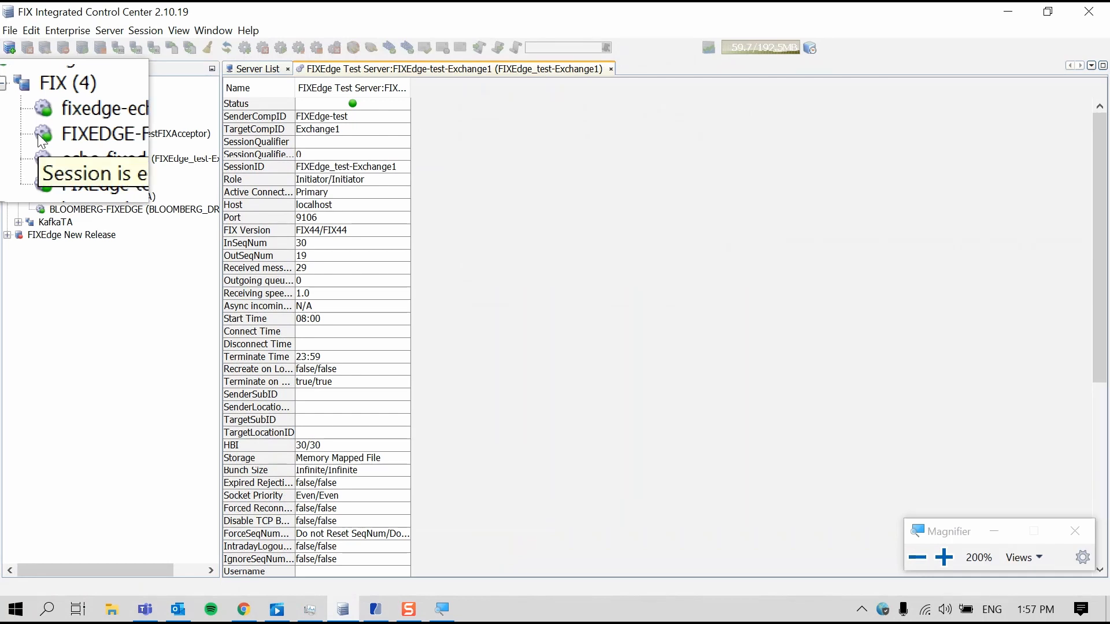
{"action": "key", "text": "super+Escape"}
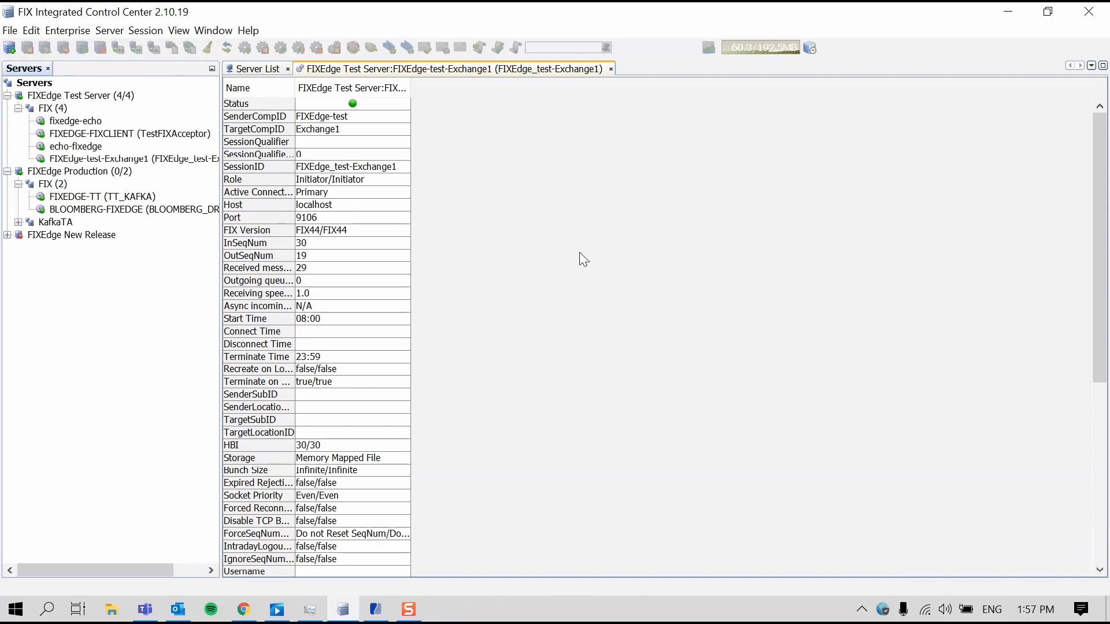
{"action": "left_click", "coordinate": [994, 15]}
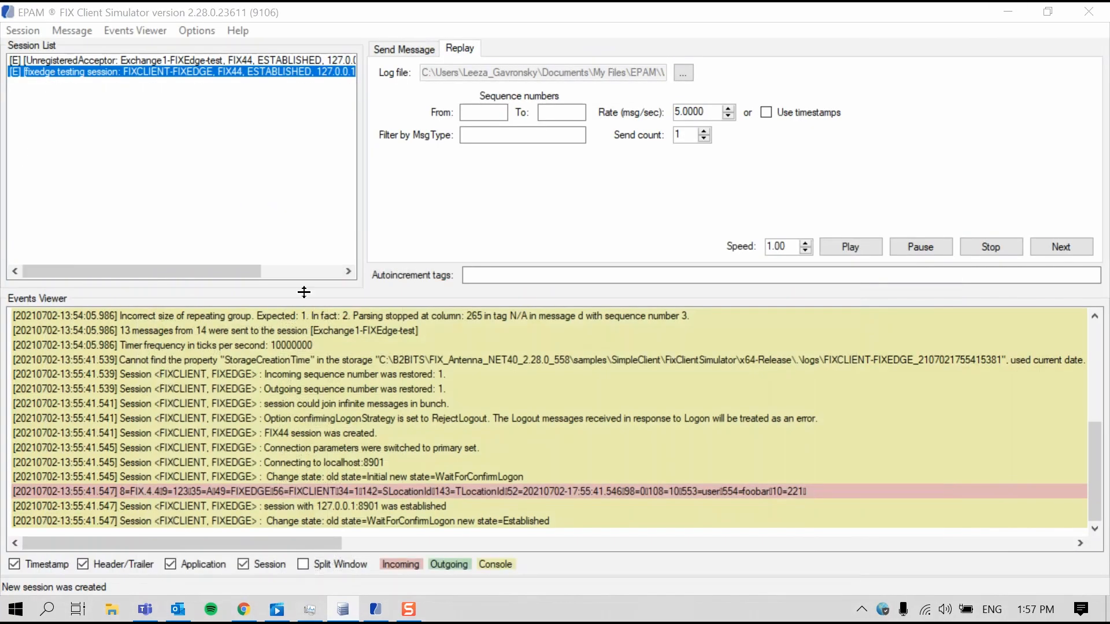
In File Explorer, open the FIXEdge1 log folder and locate the FIXEdge_45_test-Exchange1 session's .in and .out message files
{"action": "left_click", "coordinate": [1005, 13]}
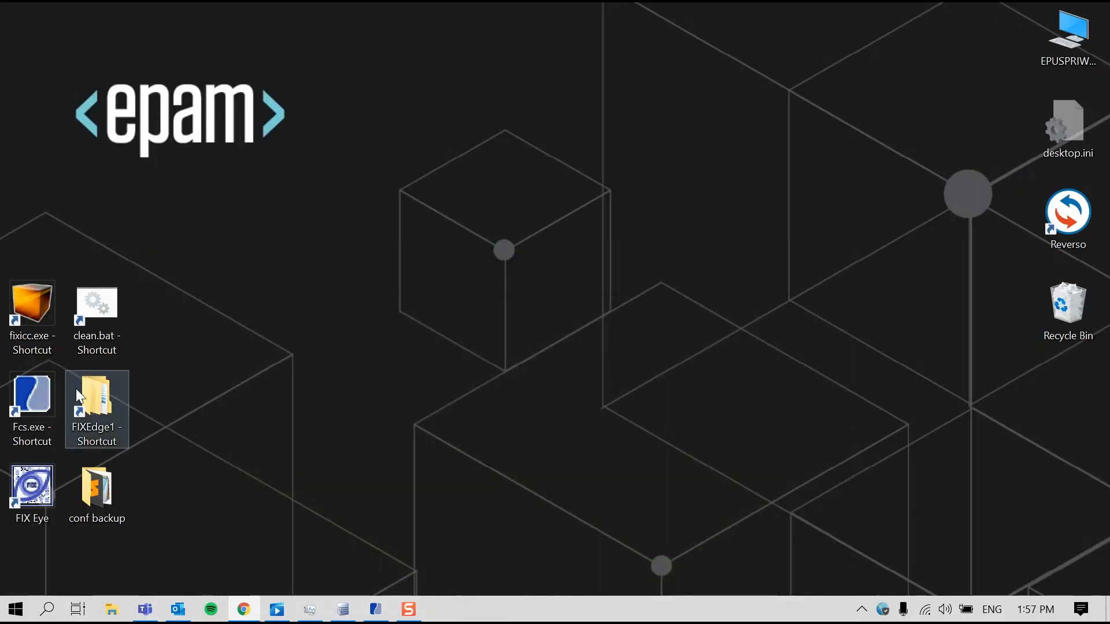
{"action": "double_click", "coordinate": [92, 388]}
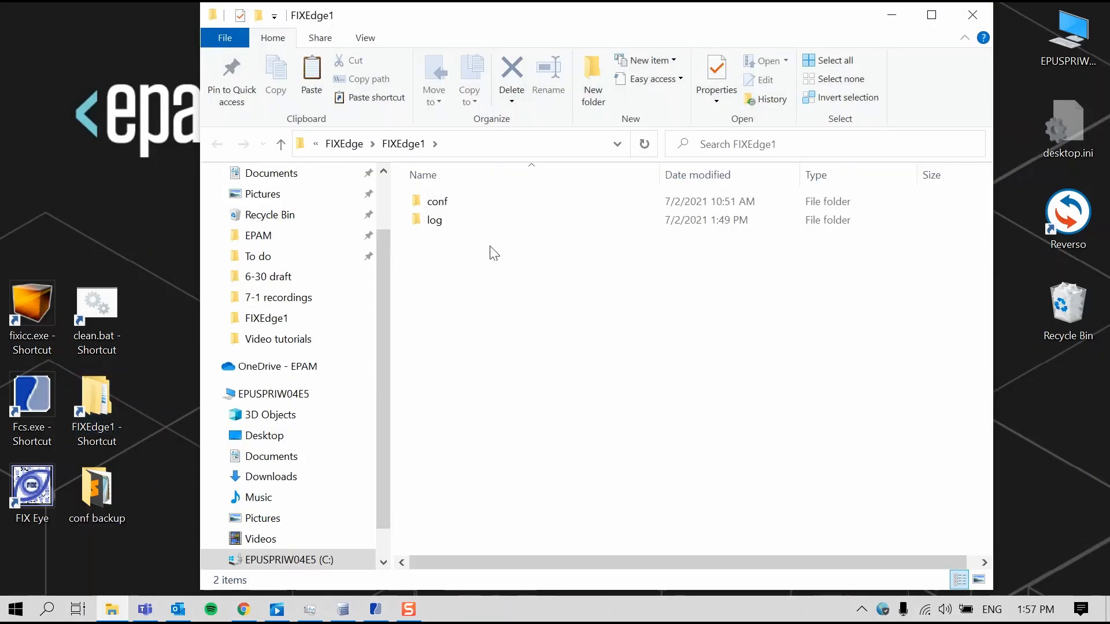
{"action": "double_click", "coordinate": [443, 222]}
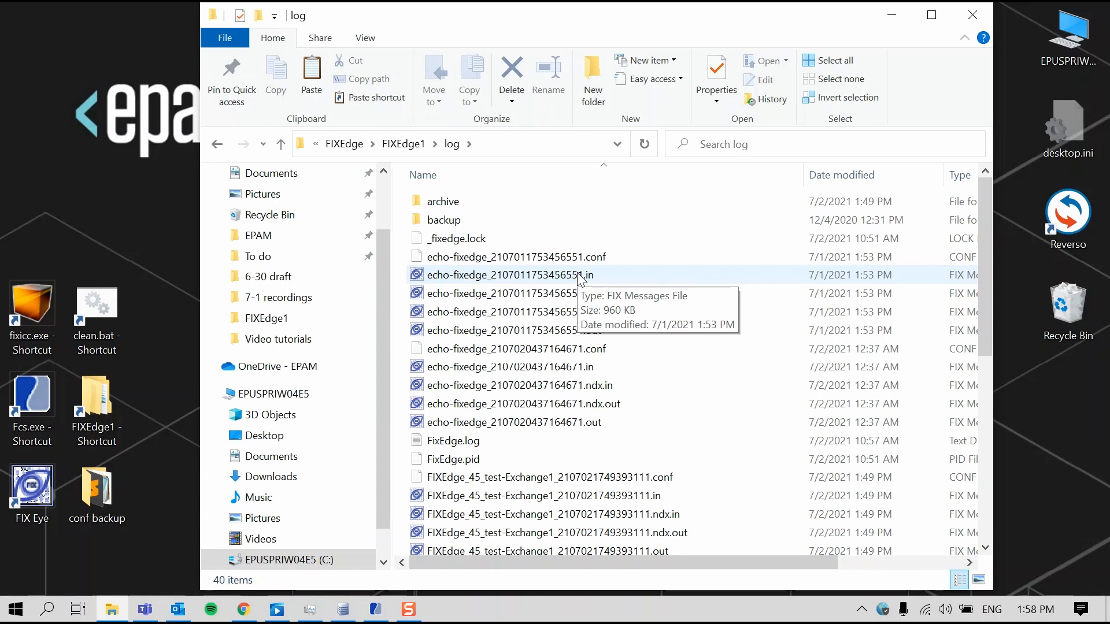
{"action": "scroll", "coordinate": [580, 278], "scroll_direction": "down", "scroll_amount": 3}
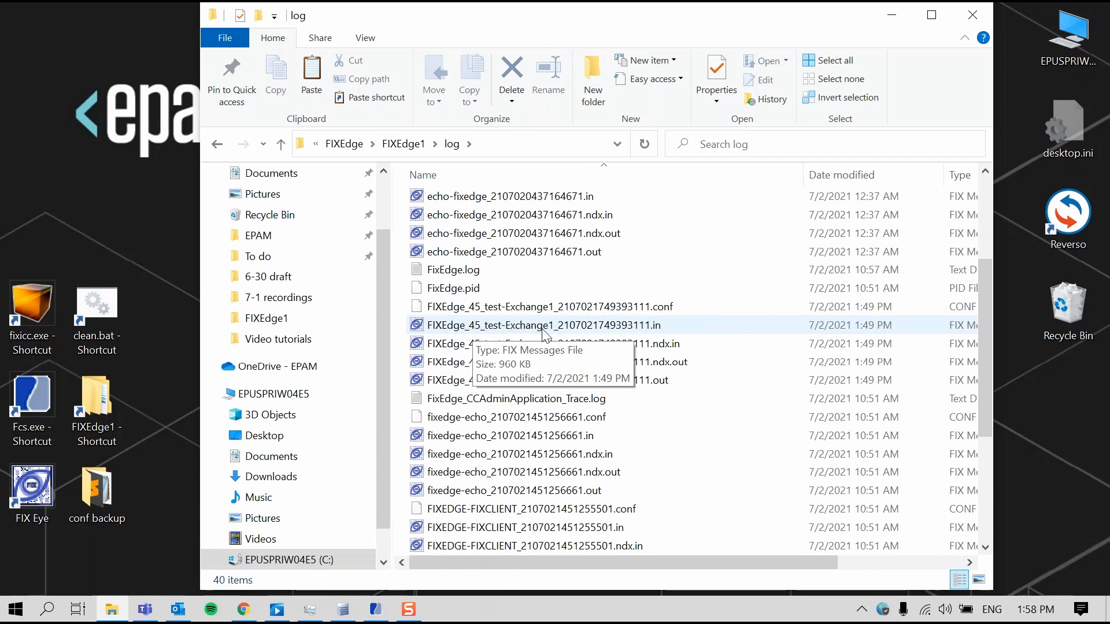
{"action": "left_click", "coordinate": [601, 331]}
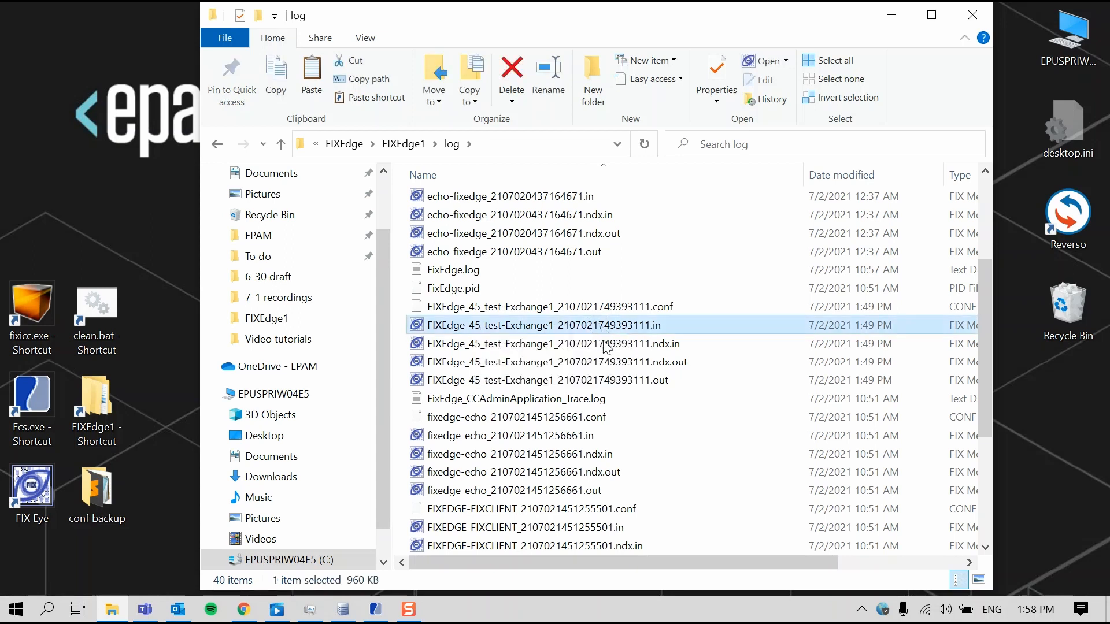
{"action": "left_click", "coordinate": [638, 380]}
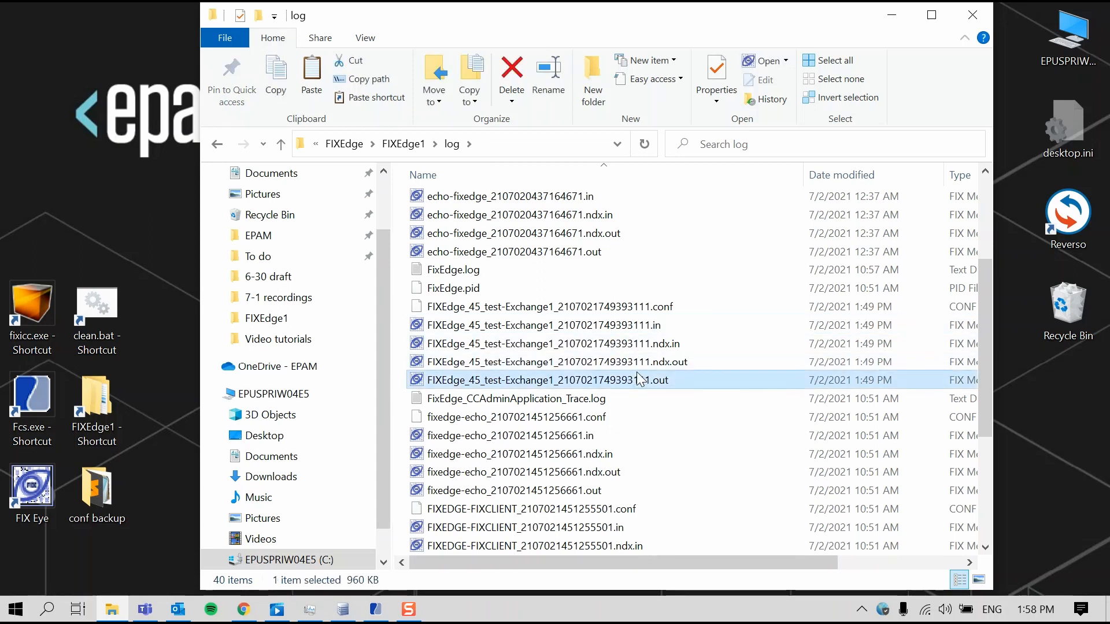